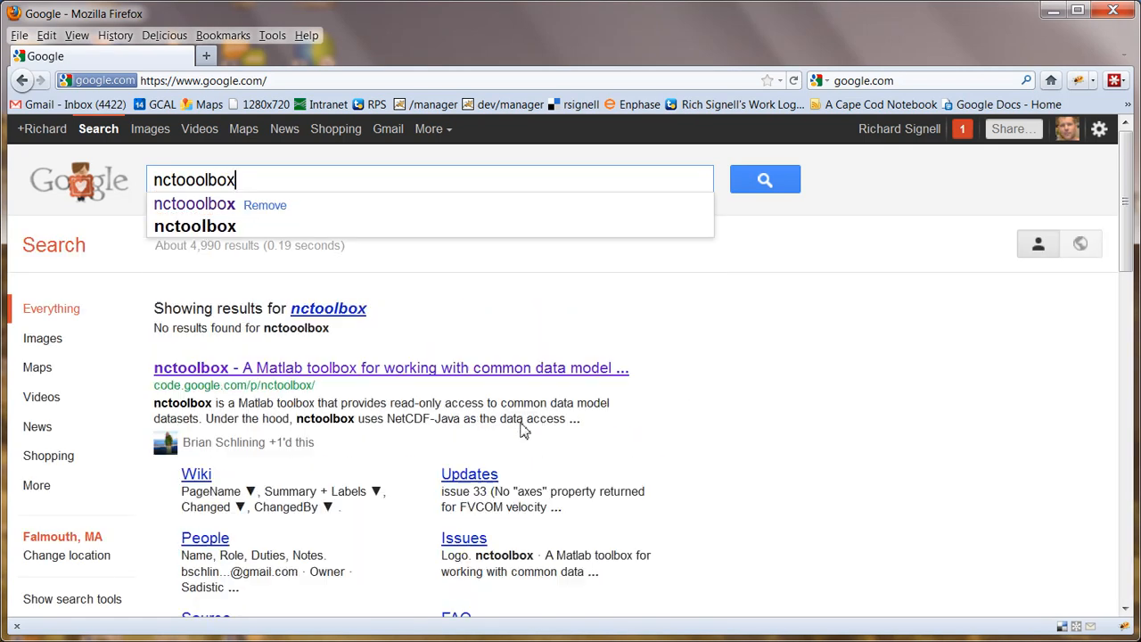
Search Google for nctooolbox and open the nctoolbox project's Installation instructions.
key(Return)
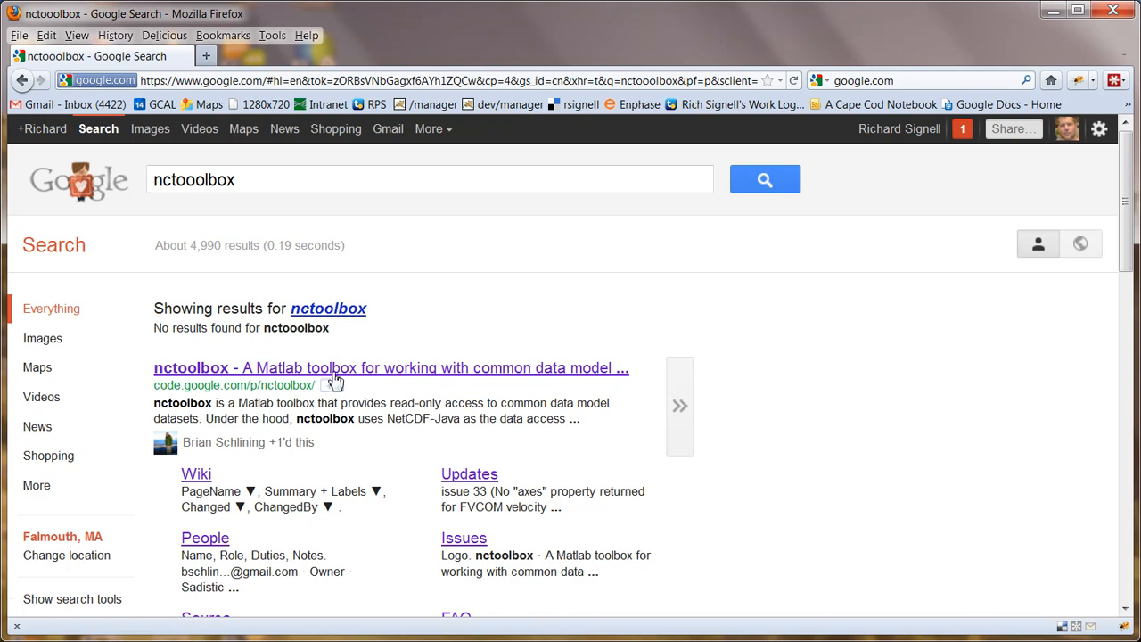
click(329, 374)
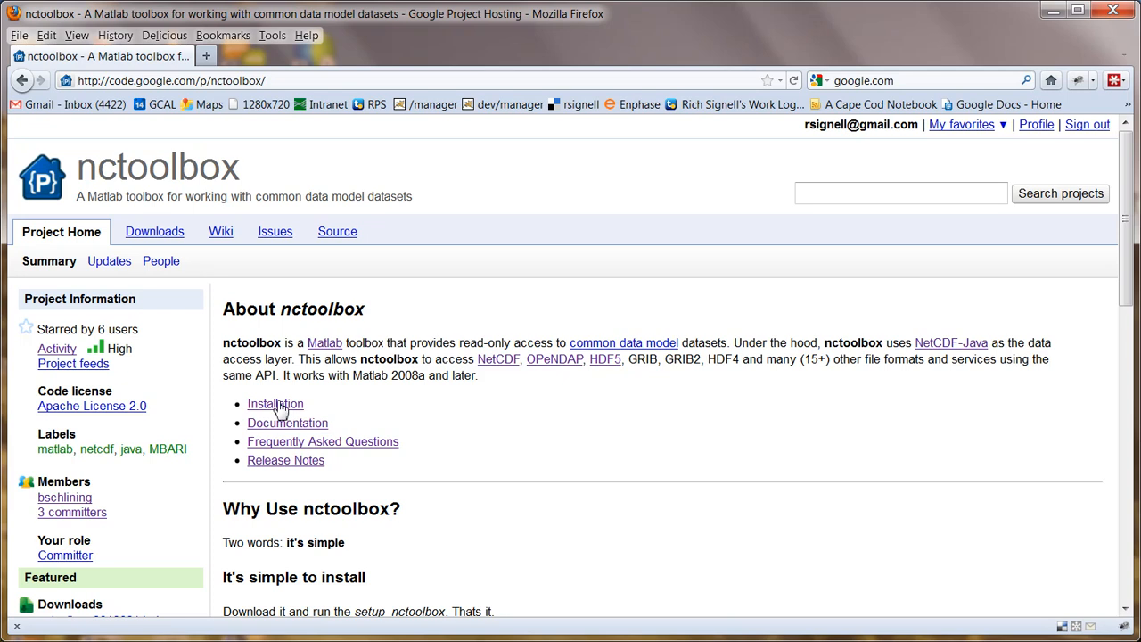
click(274, 409)
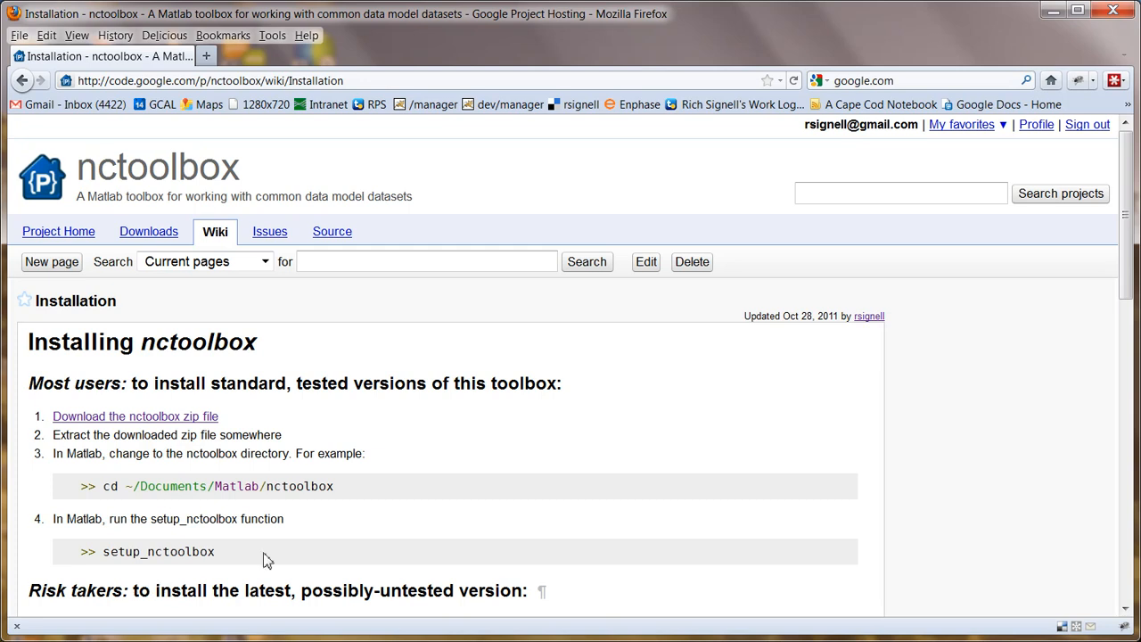
From the installation instructions, find the nctoolbox-20120214.zip release and start downloading it.
click(166, 417)
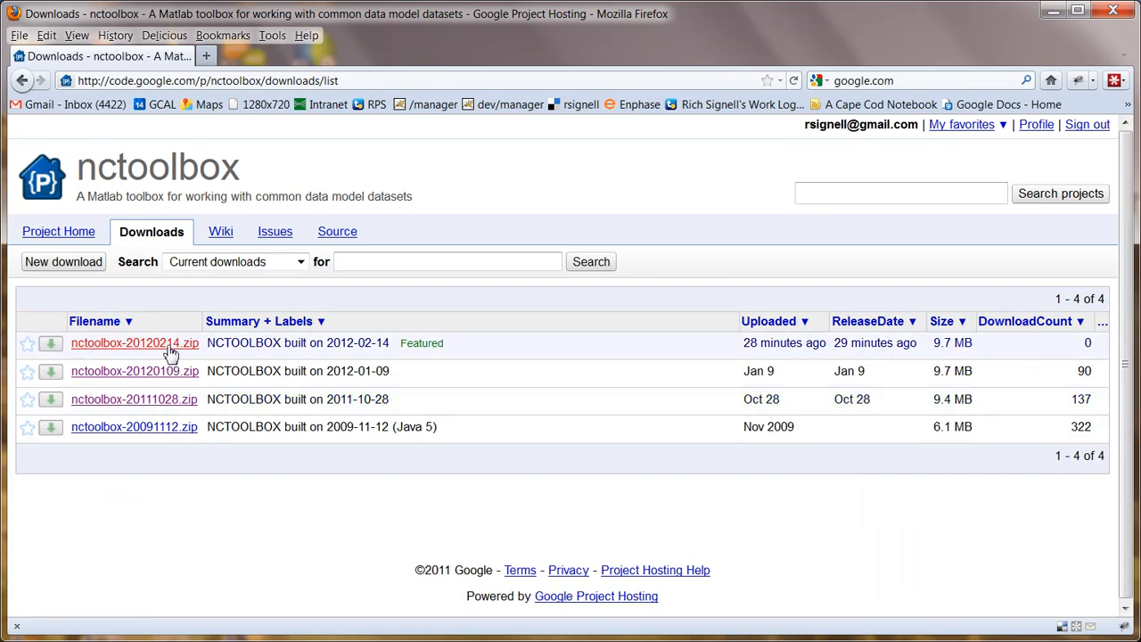
click(169, 345)
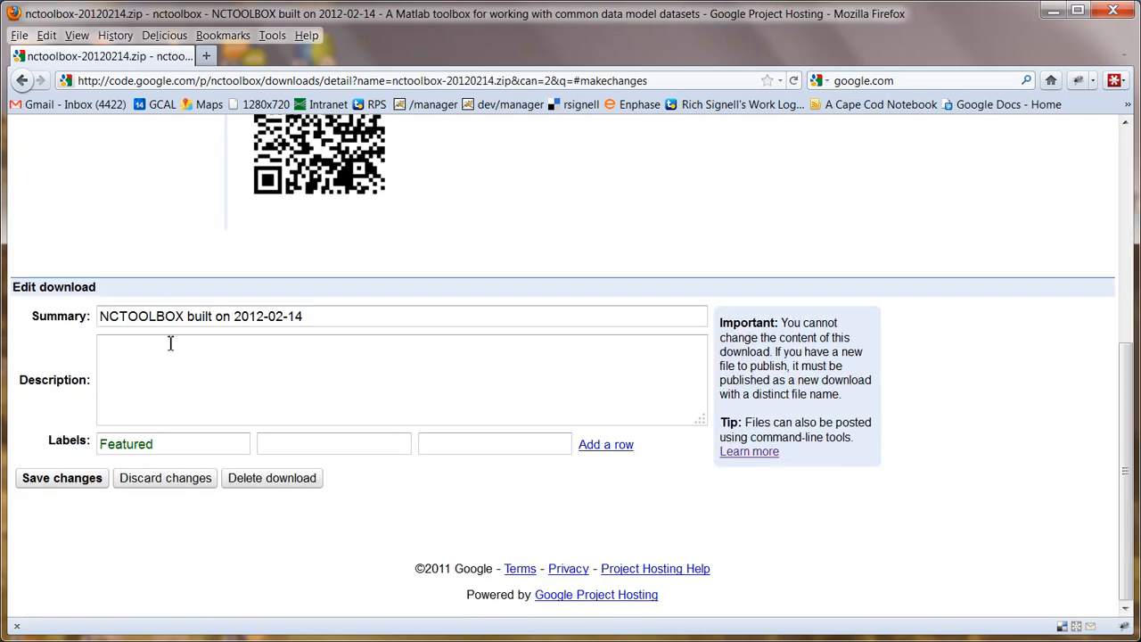
drag(1126, 372, 1128, 210)
click(513, 285)
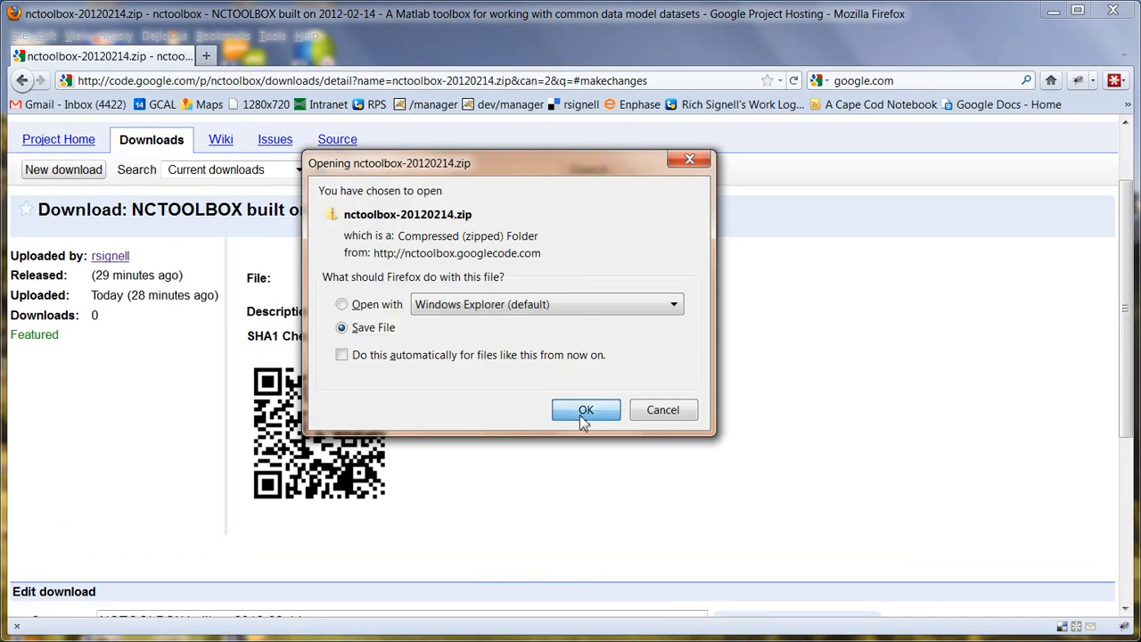
Save nctoolbox-20120214.zip into the C:\downloads folder.
click(585, 410)
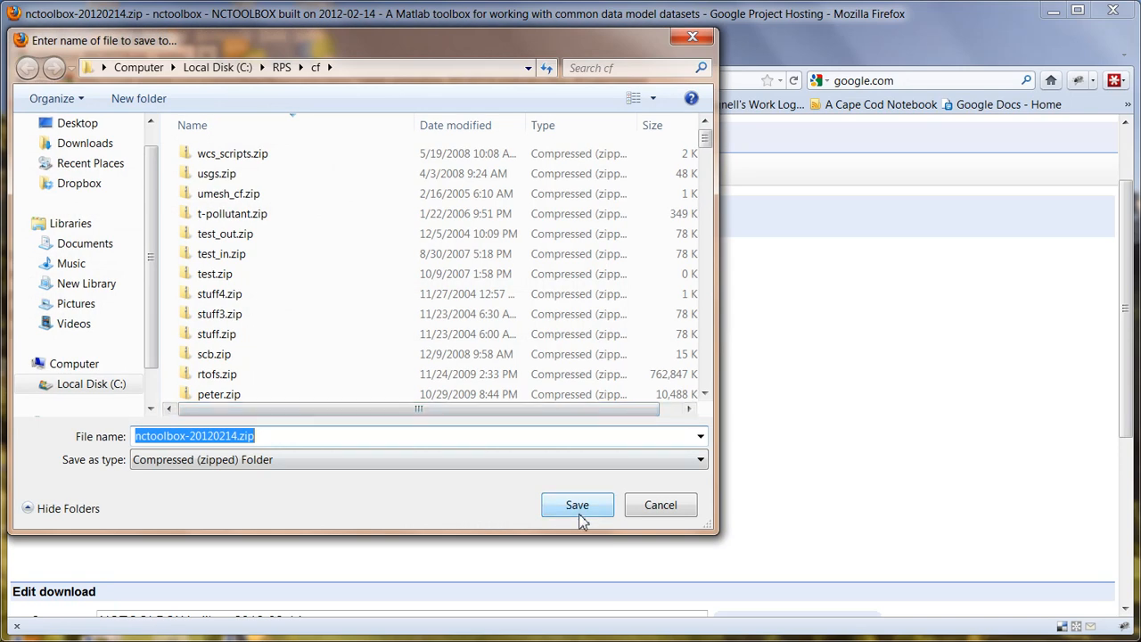
click(220, 67)
click(330, 221)
text(dow)
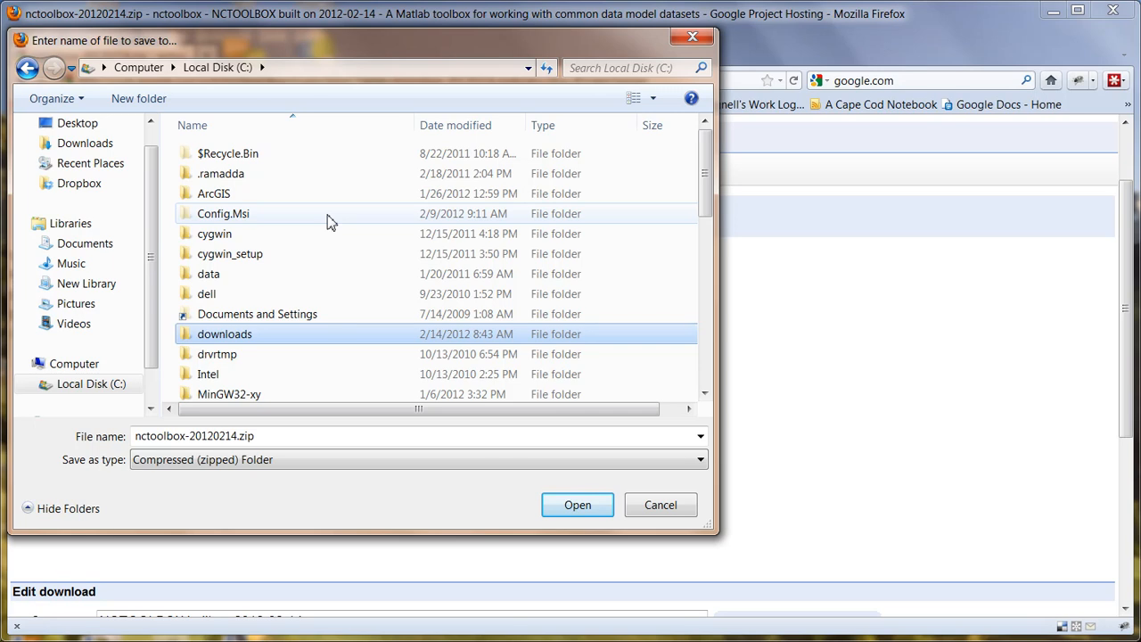
key(Return)
click(573, 501)
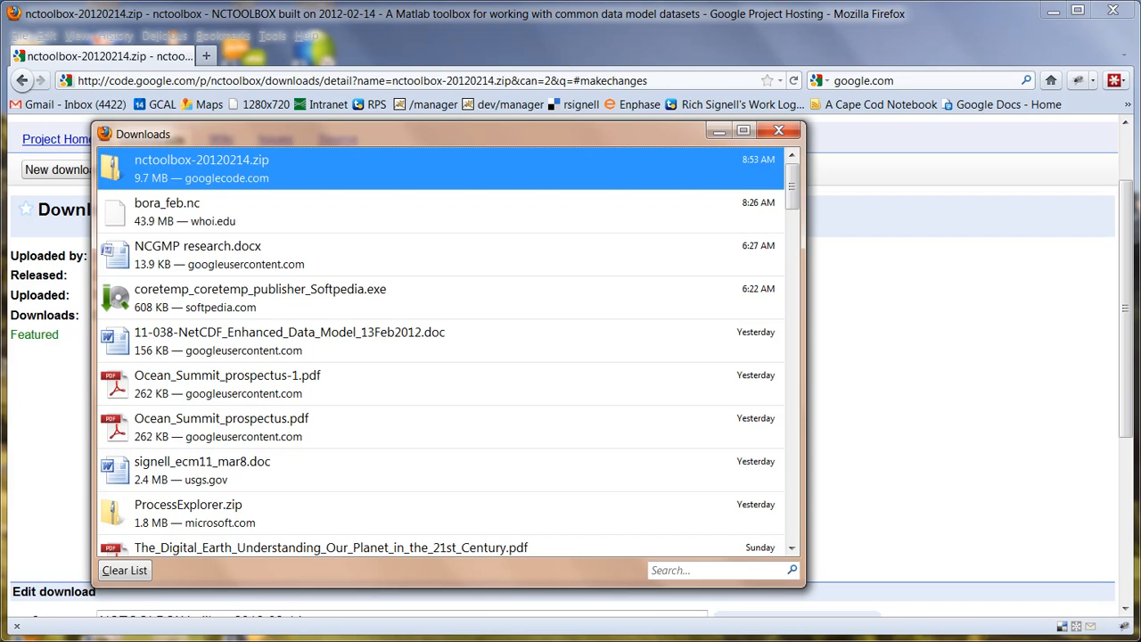
Switch to MATLAB, bring its window fully into view, and begin a change-directory command with cd c:/do.
key(super)
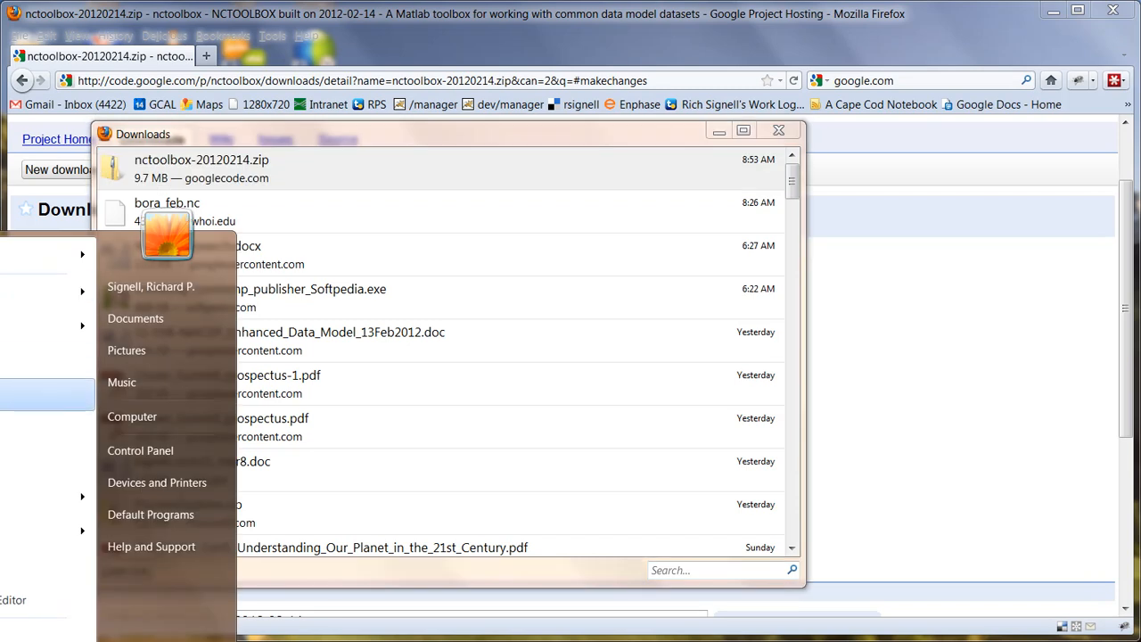
key(Escape)
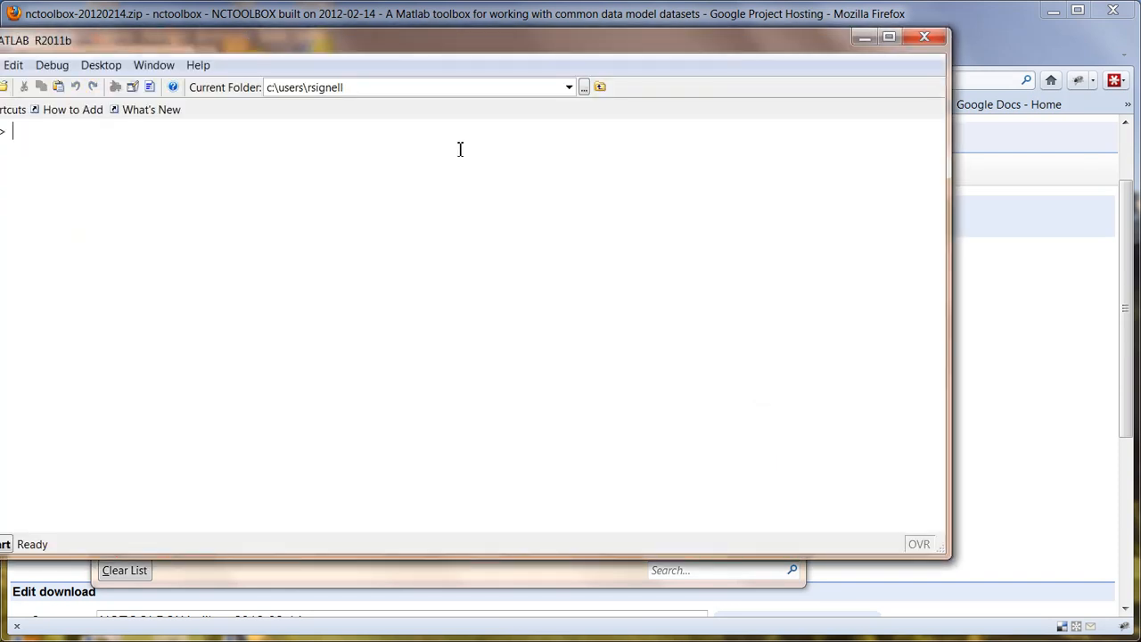
drag(433, 50, 527, 61)
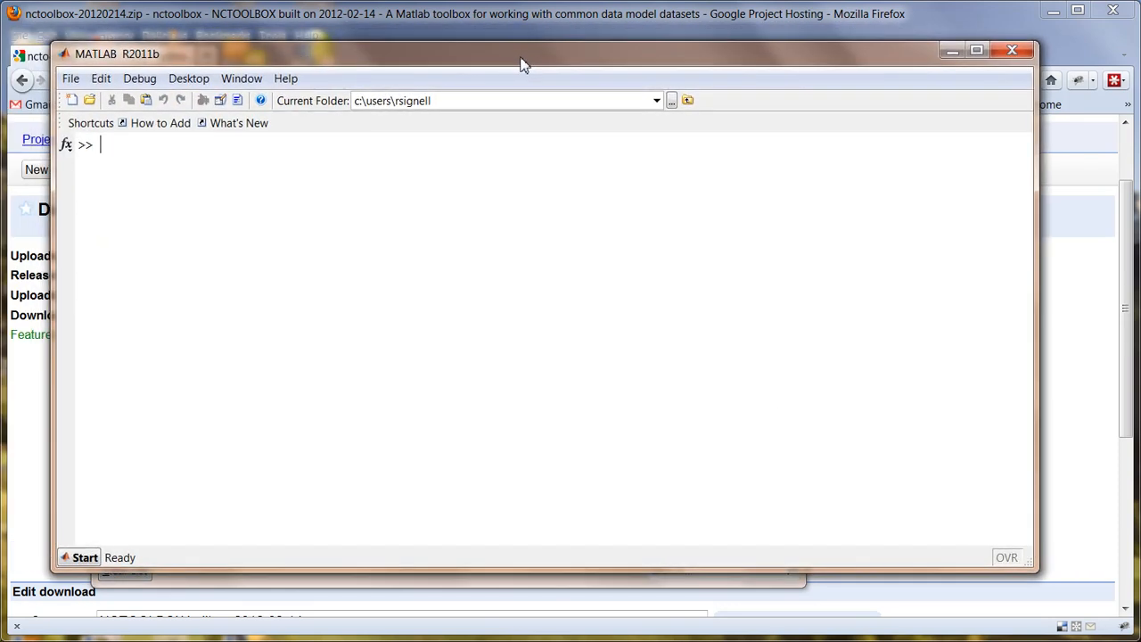
text(cd c:/do)
Switch to Altap Salamander, sort C:\downloads by date and open the nctoolbox-20120214.zip archive.
click(90, 612)
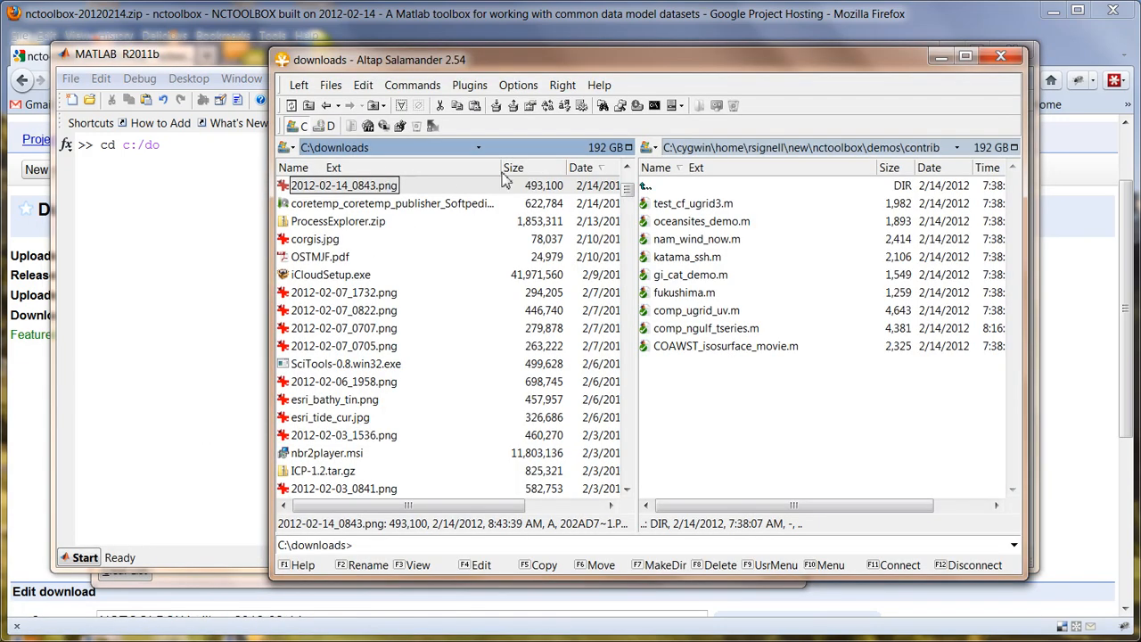
click(592, 171)
click(593, 171)
scroll(633, 207, up, 5)
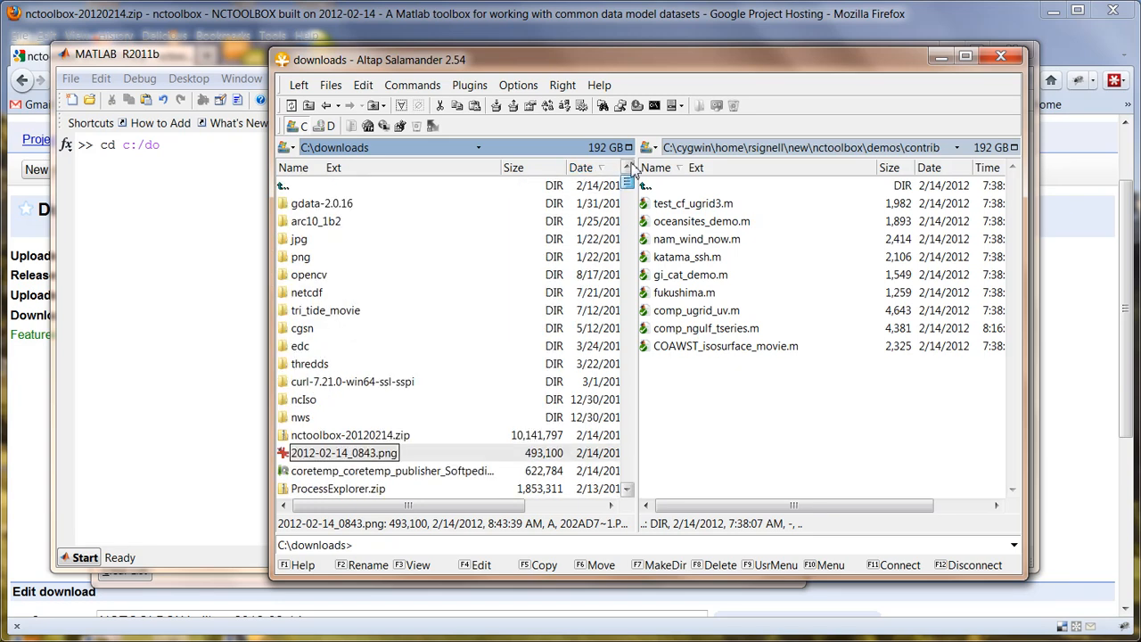
double_click(375, 437)
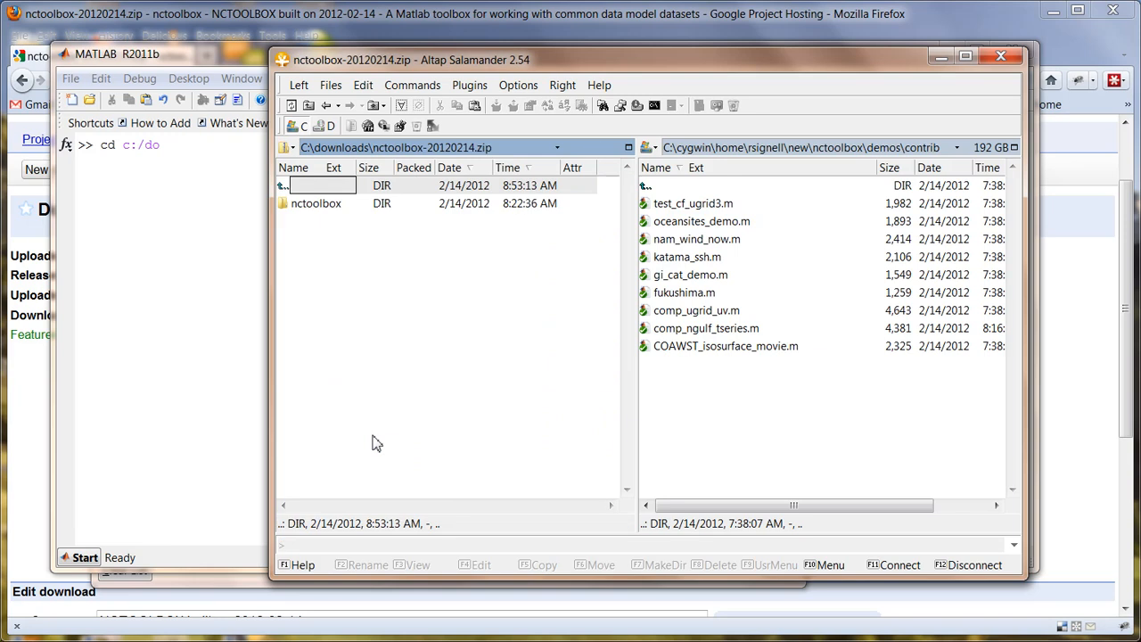
Extract the nctoolbox folder from the archive into C:\downloads using the second file pane.
click(649, 148)
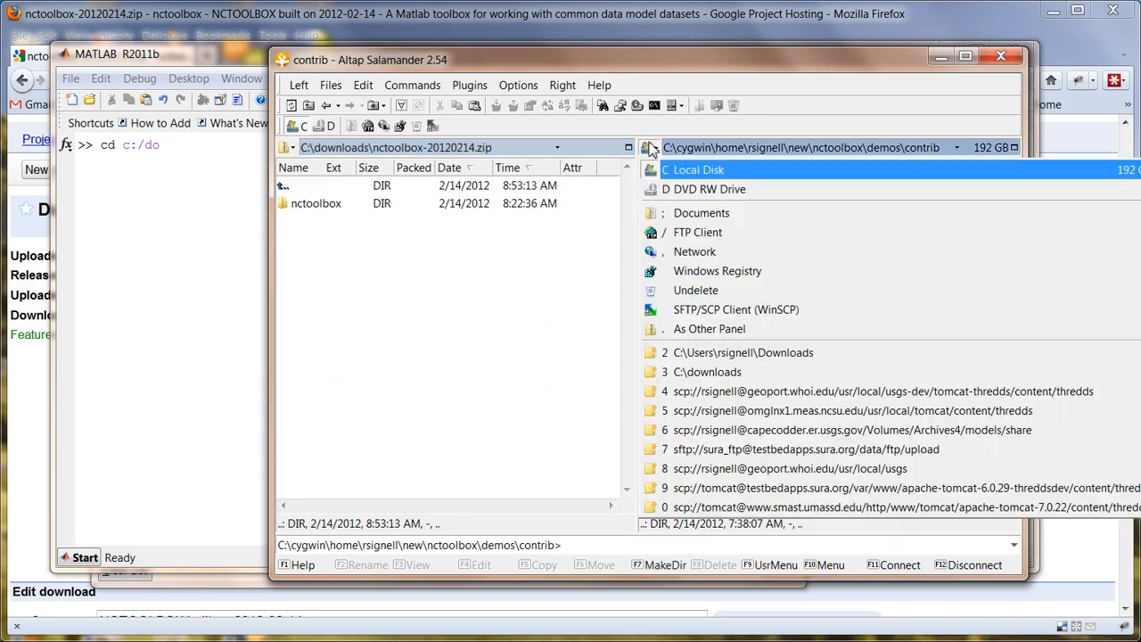
click(655, 172)
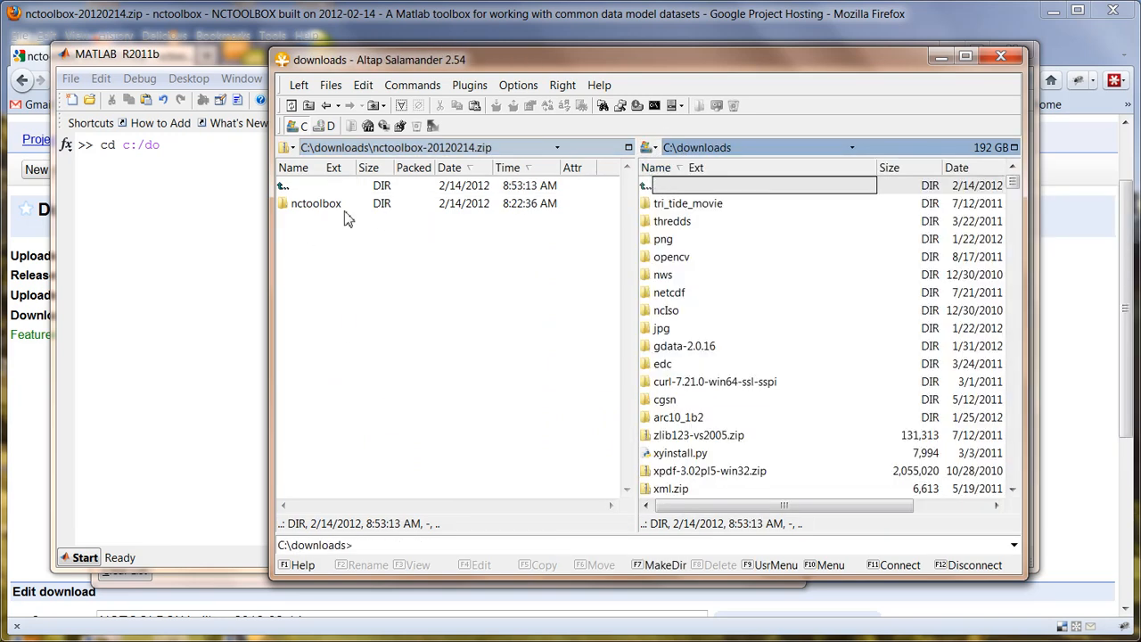
drag(319, 214, 797, 265)
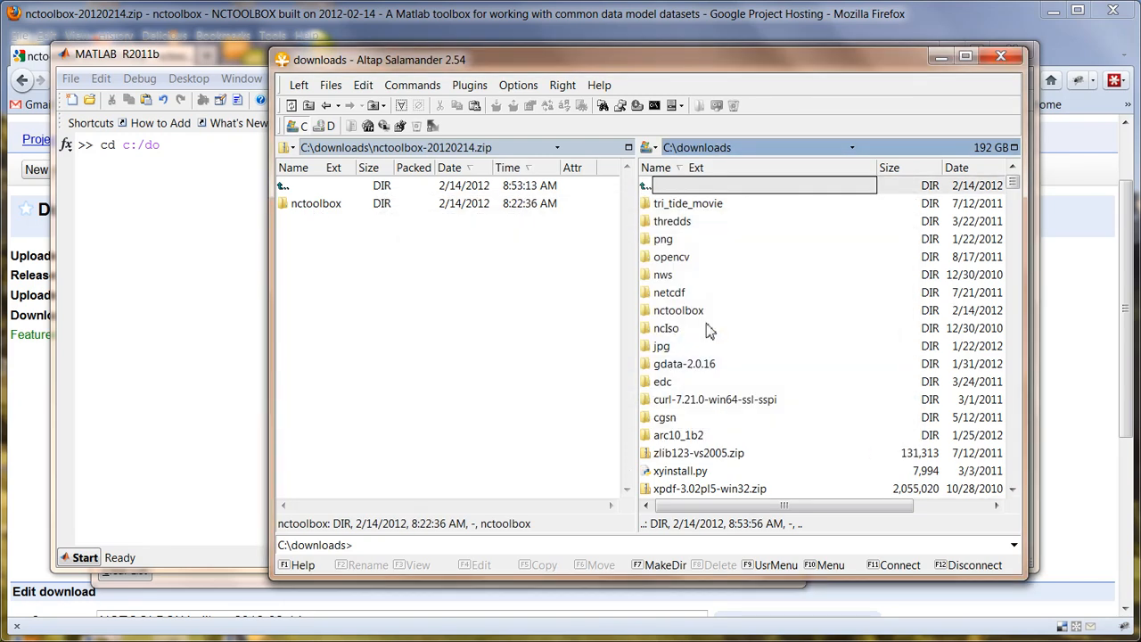
click(690, 312)
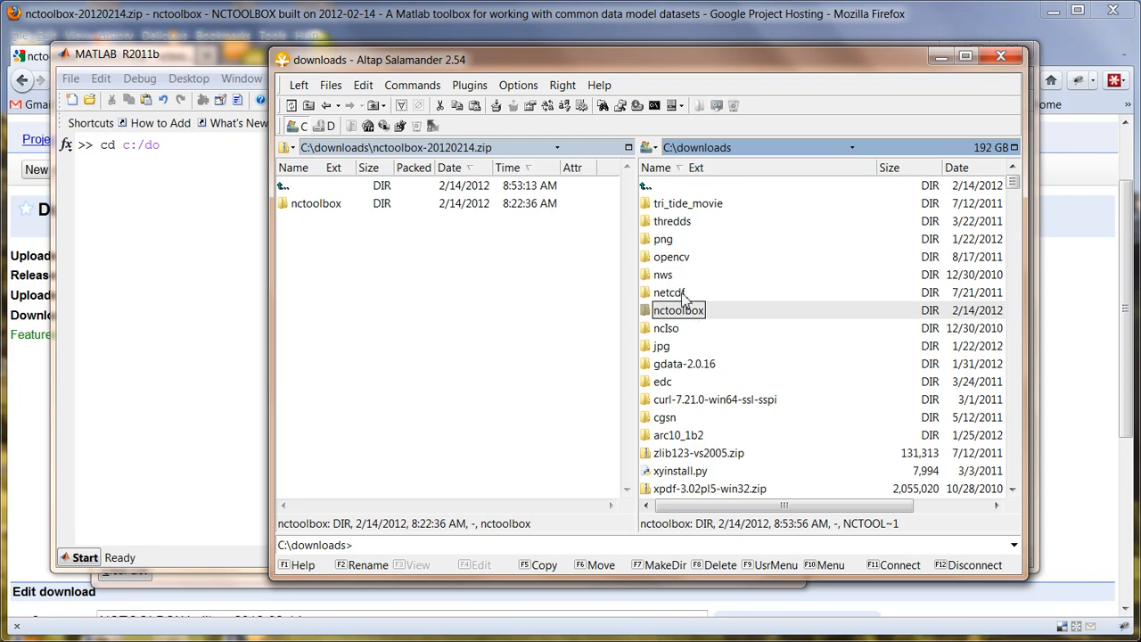
Return to MATLAB and complete the command to change the current folder to c:/downloads/nctoolbox.
click(157, 175)
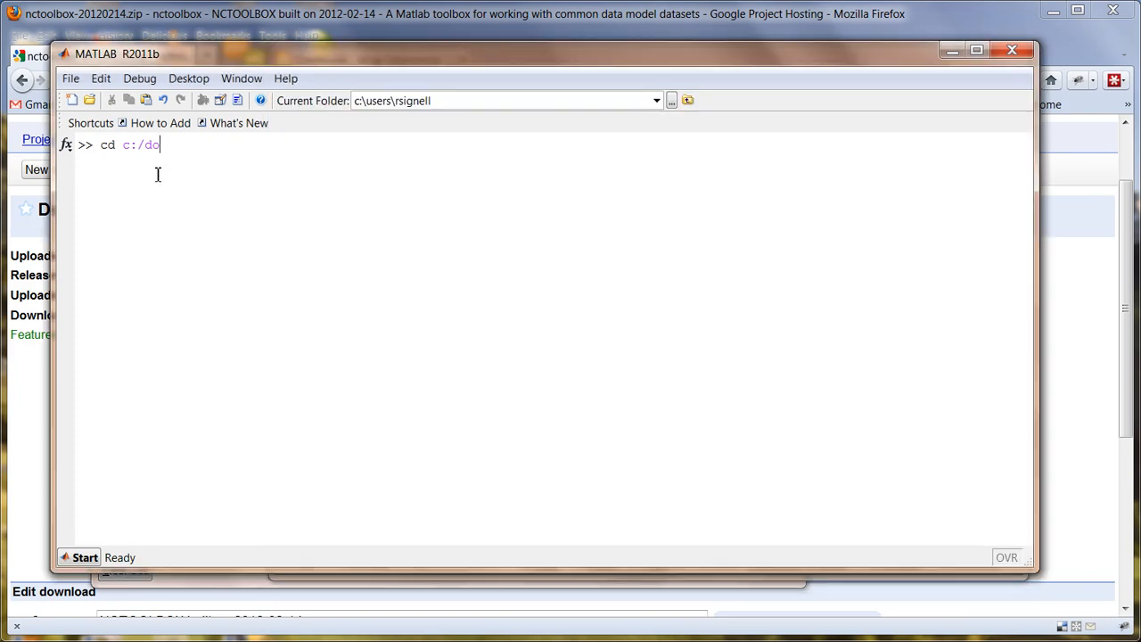
text(wnloads/nctoolbox)
key(Return)
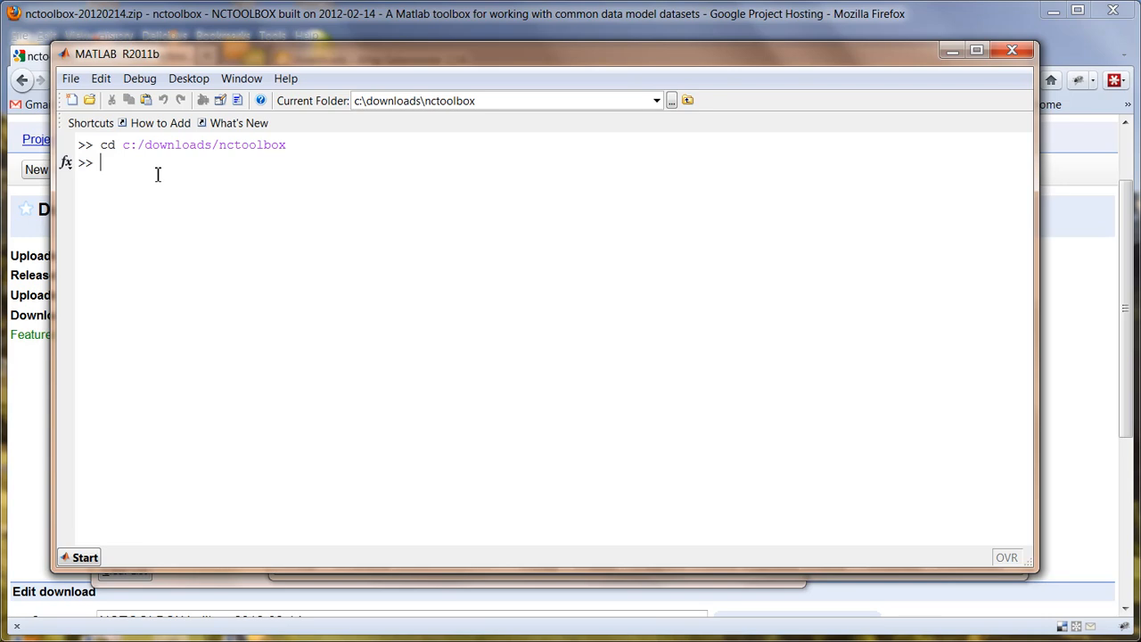
List the nctoolbox folder's contents with dir and run setup_nctoolbox.
text(dir)
key(Return)
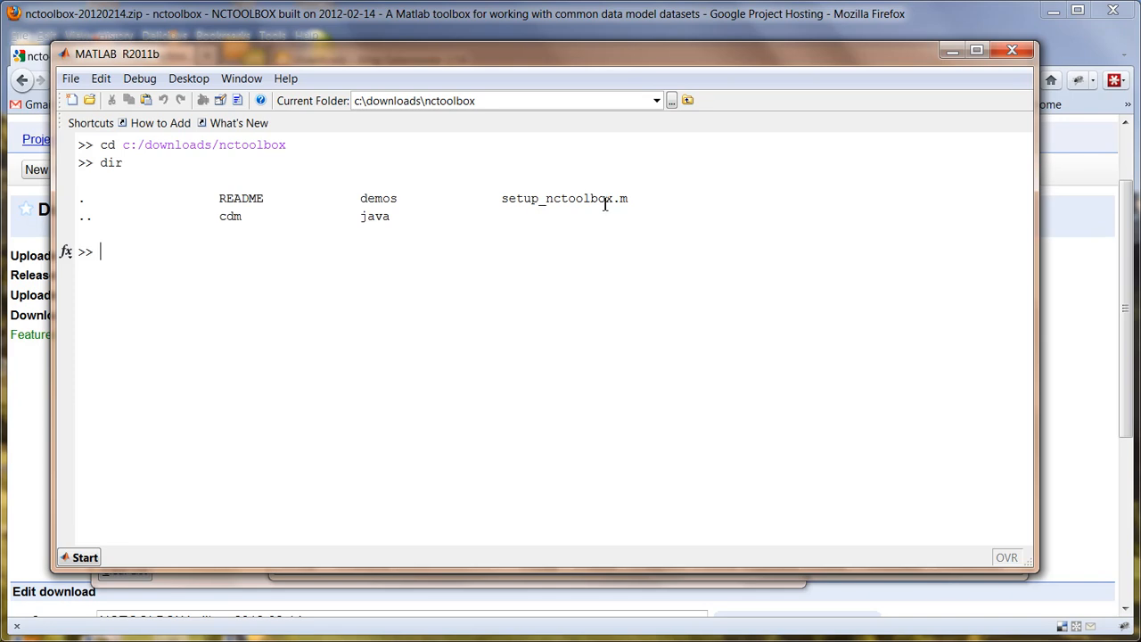
text(setup_nctoolbox)
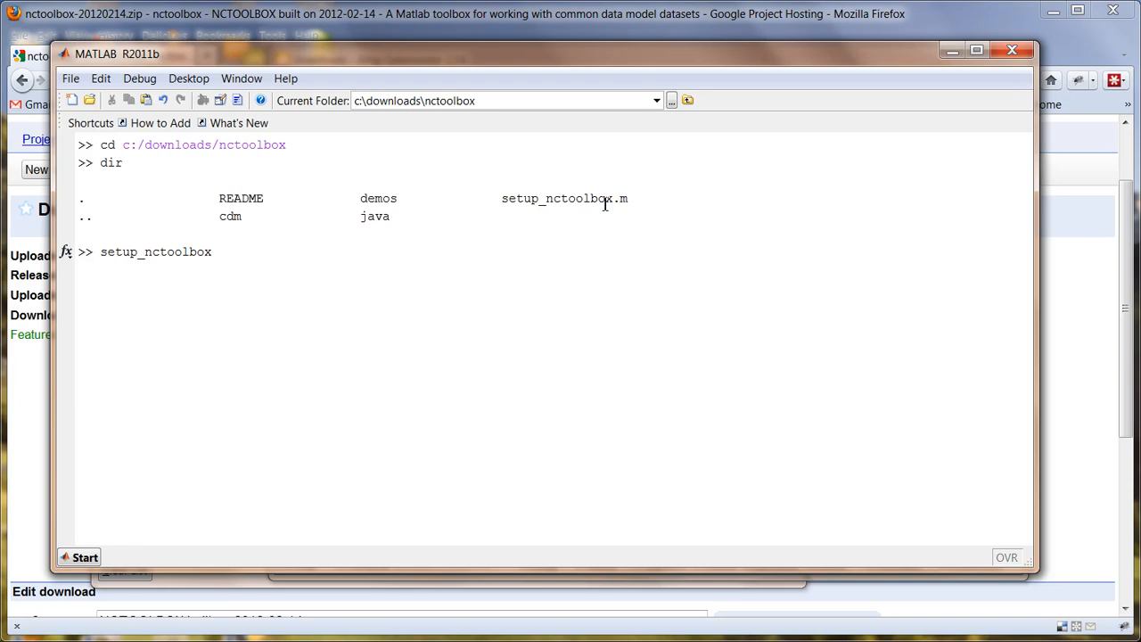
key(Return)
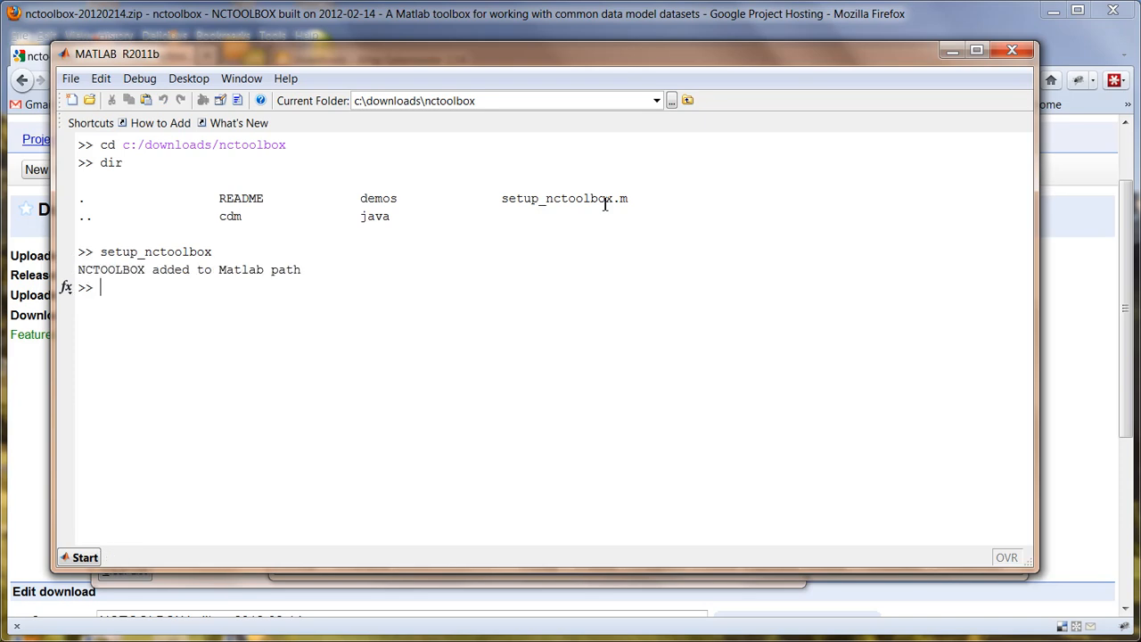
Change to the demos subfolder and list its files with ls.
text(cd demos)
key(Return)
text(ls)
key(Return)
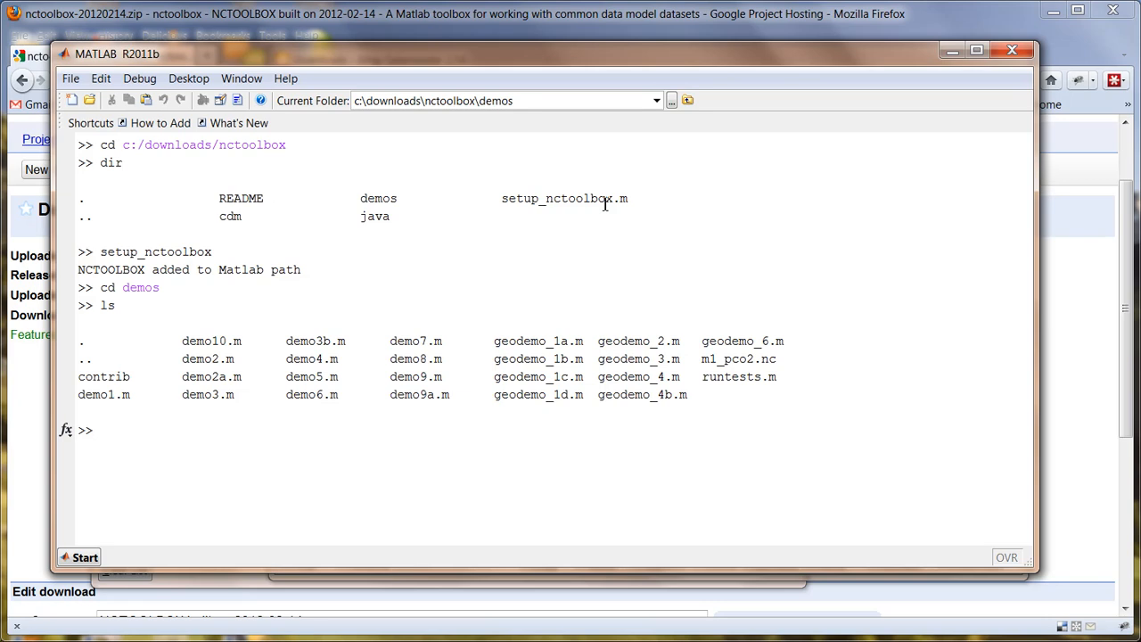
Run the geodemo_2 demo and arrange its surface temperature and vertical section figures side by side.
text(geodemo_2)
key(Return)
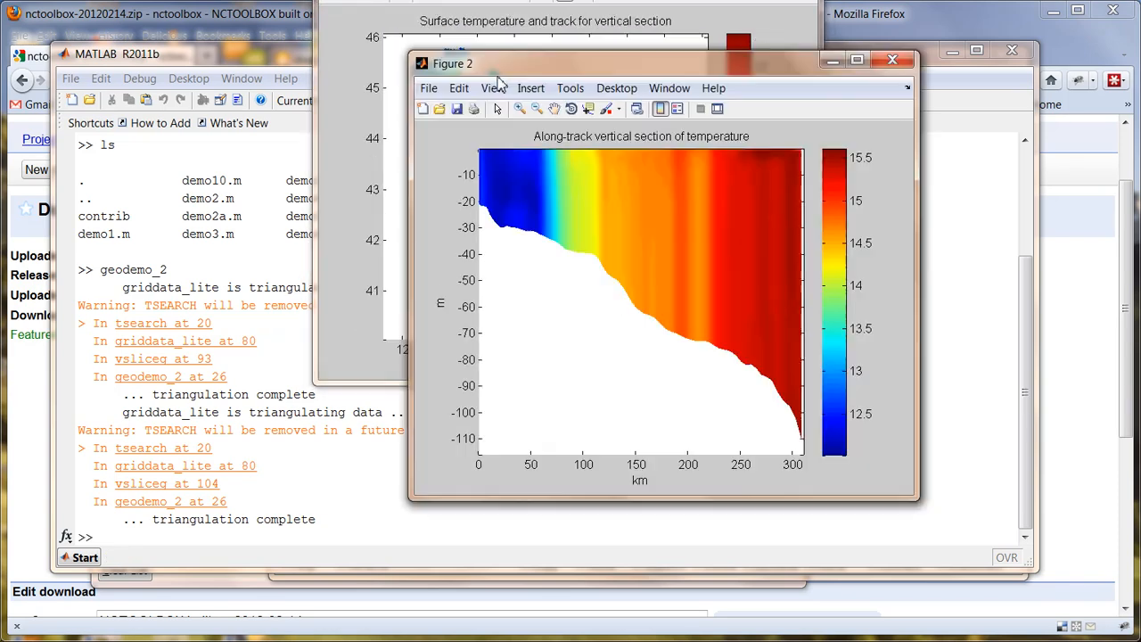
drag(481, 72, 598, 123)
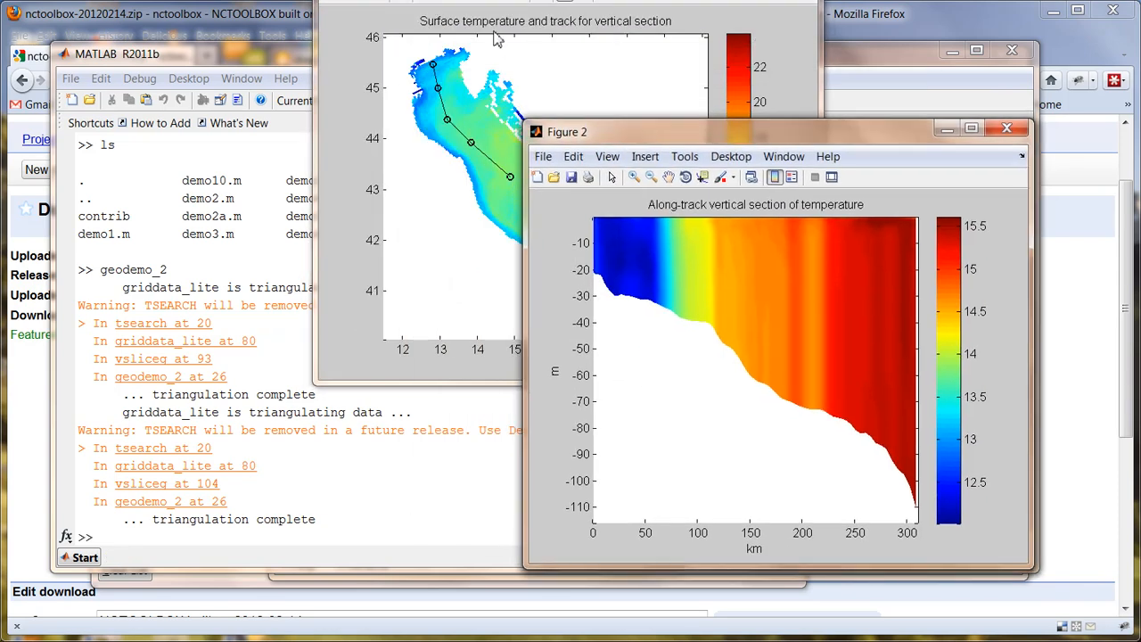
drag(482, 0, 263, 81)
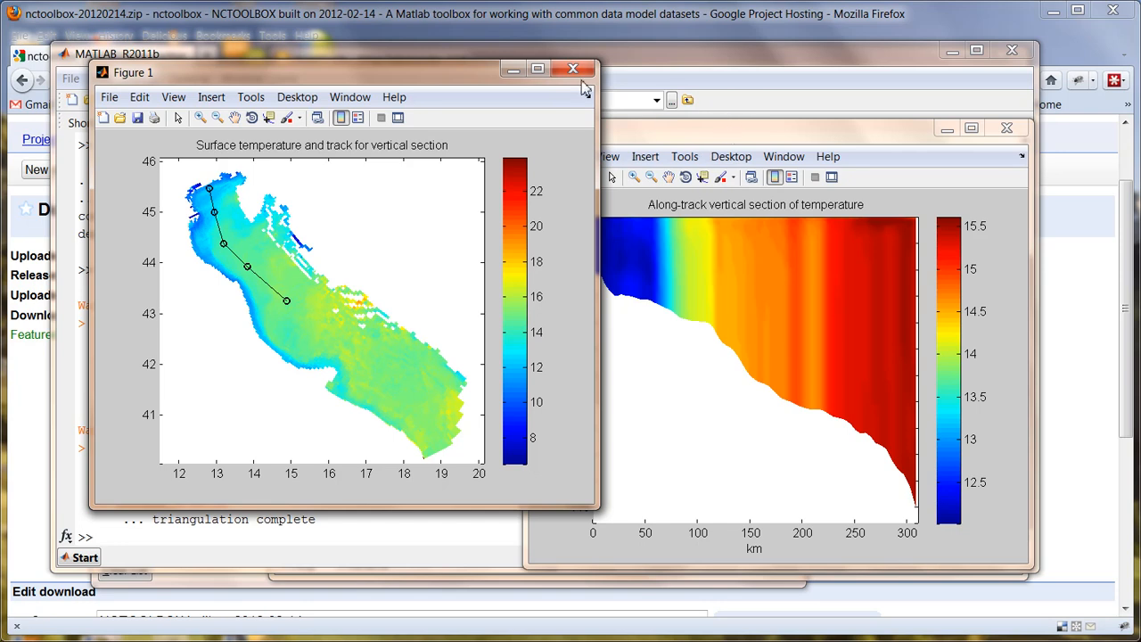
drag(472, 72, 402, 64)
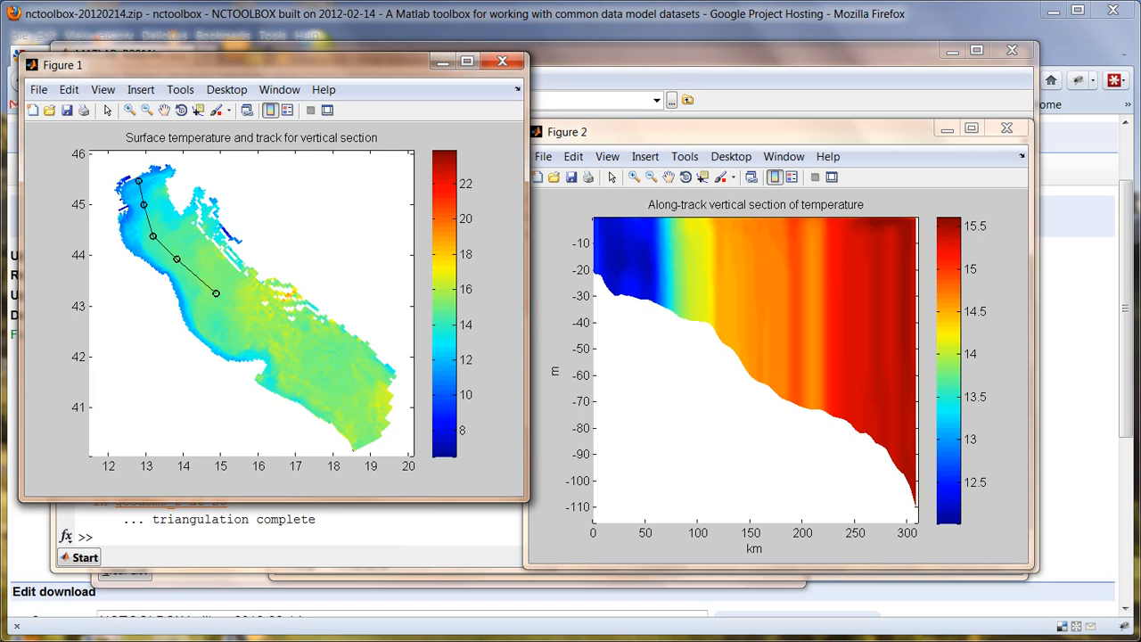
click(502, 61)
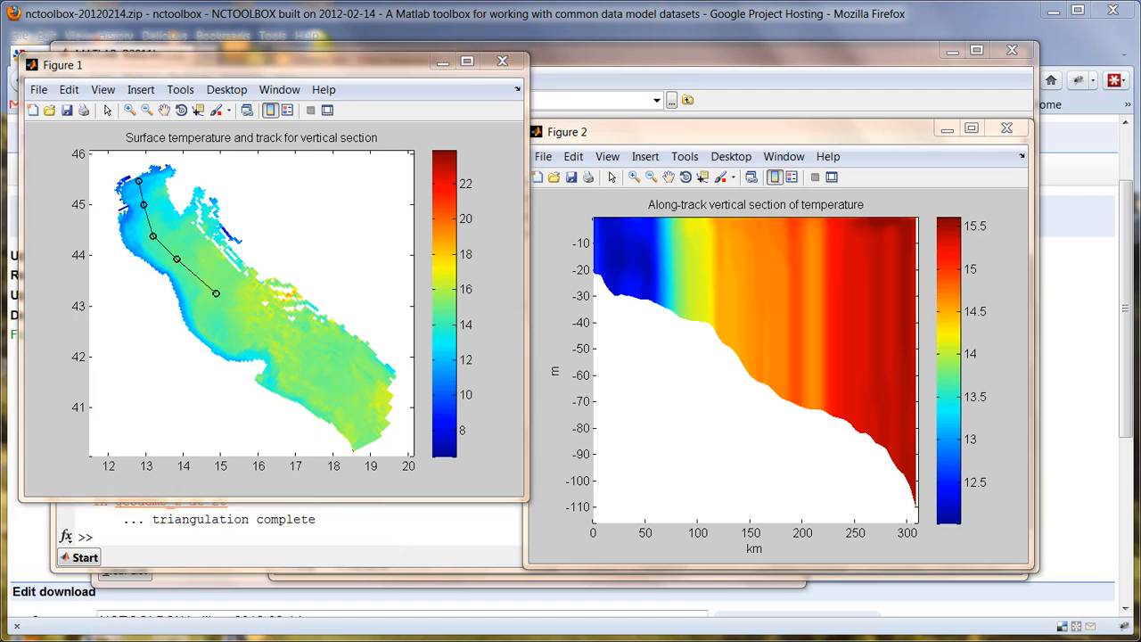